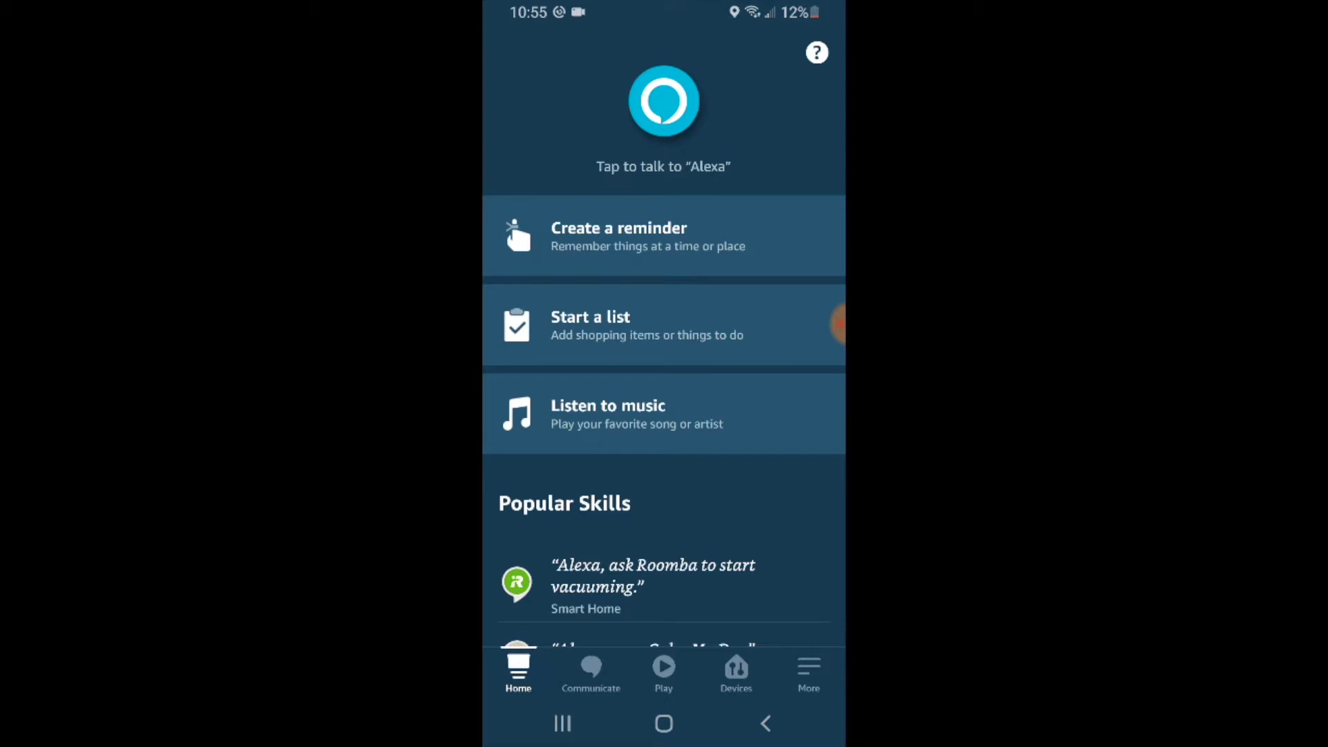
# - From the Devices page, choose Add Device from the + menu
pyautogui.click(735, 674)
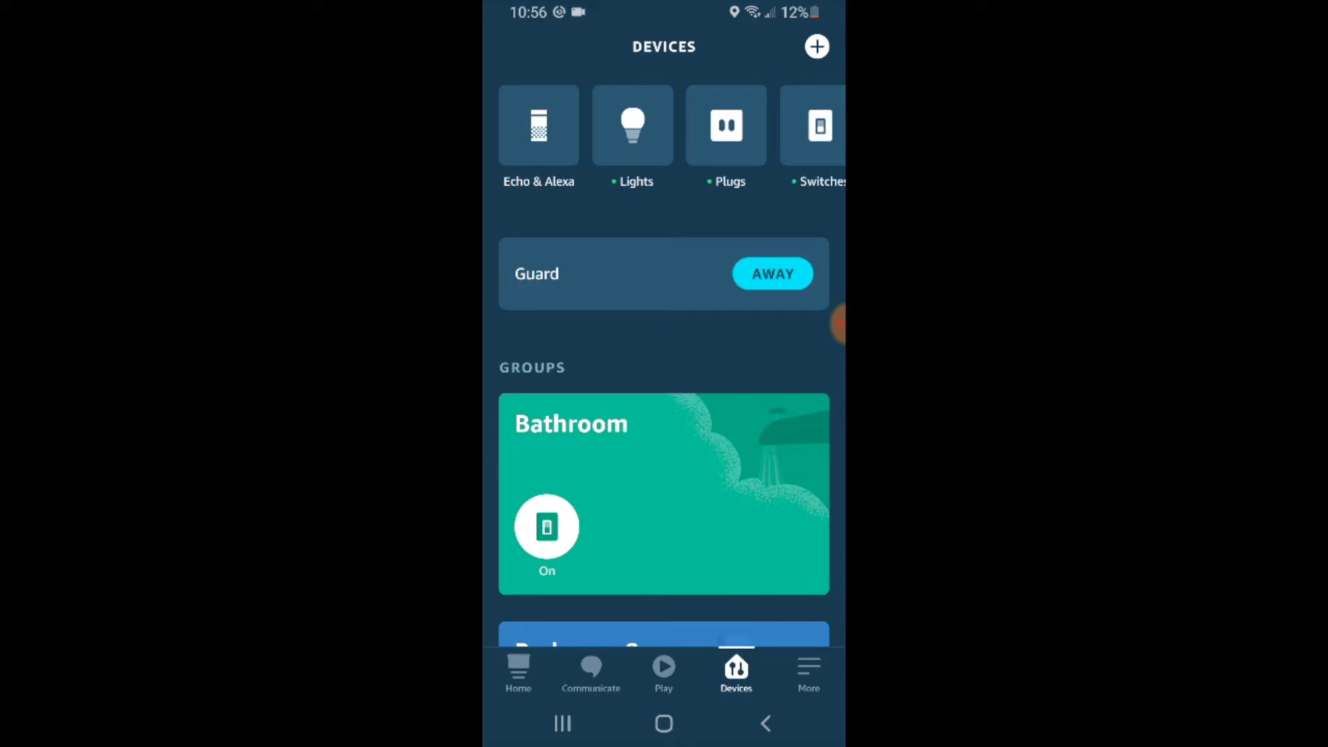
pyautogui.click(817, 47)
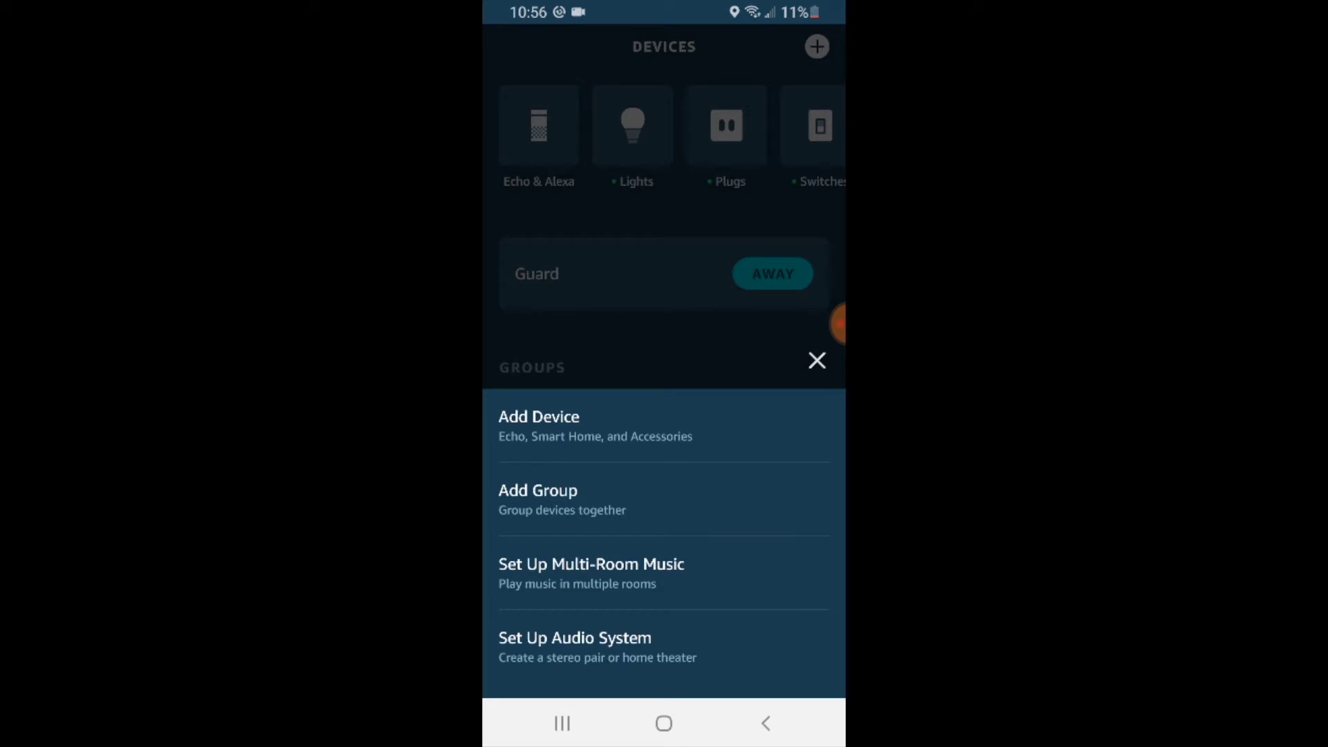
pyautogui.click(594, 425)
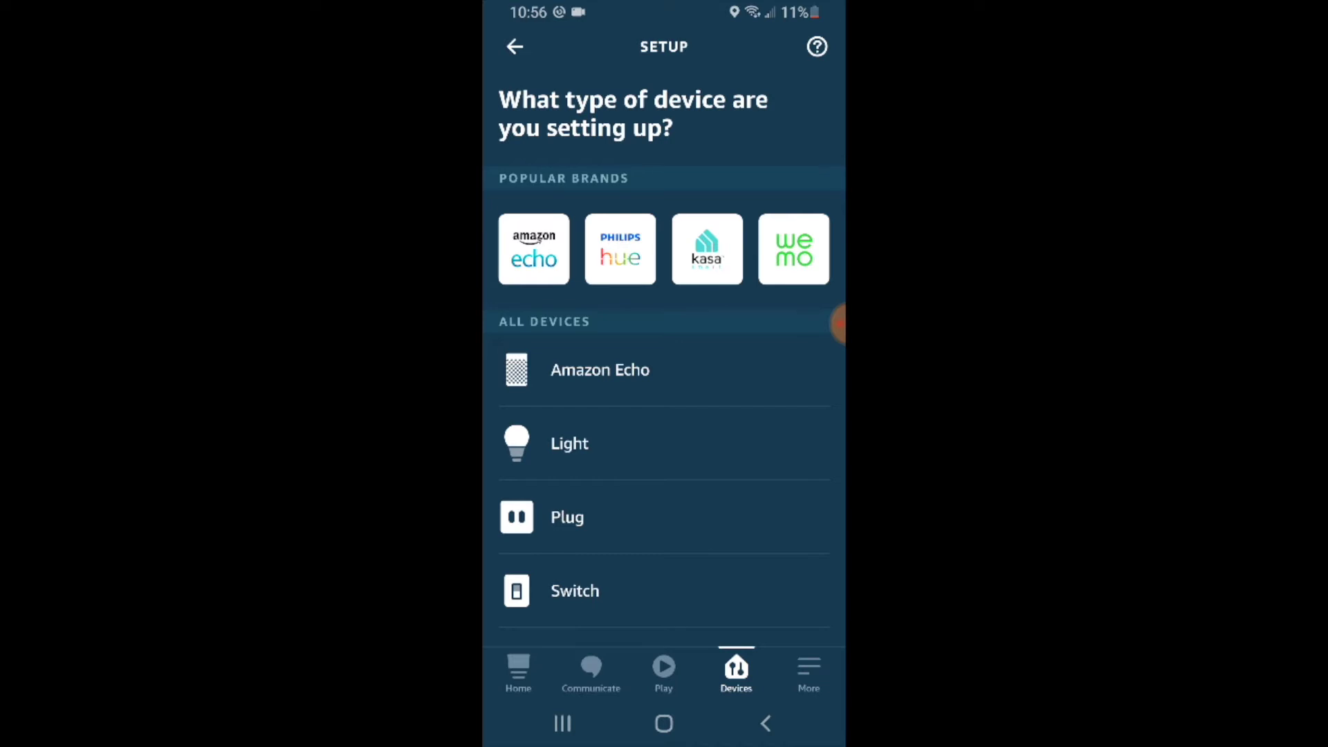
pyautogui.scroll(-1, 663, 467)
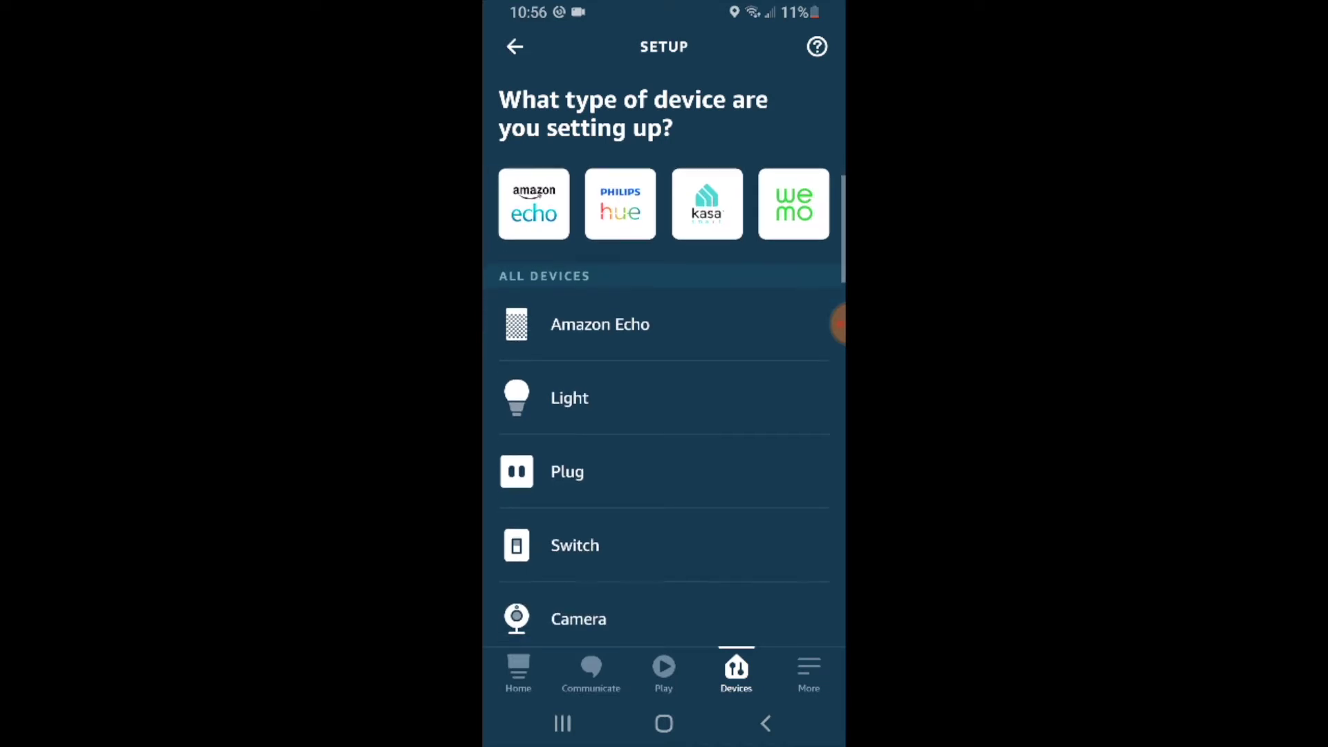
pyautogui.scroll(-1, 664, 467)
pyautogui.scroll(-1, 664, 415)
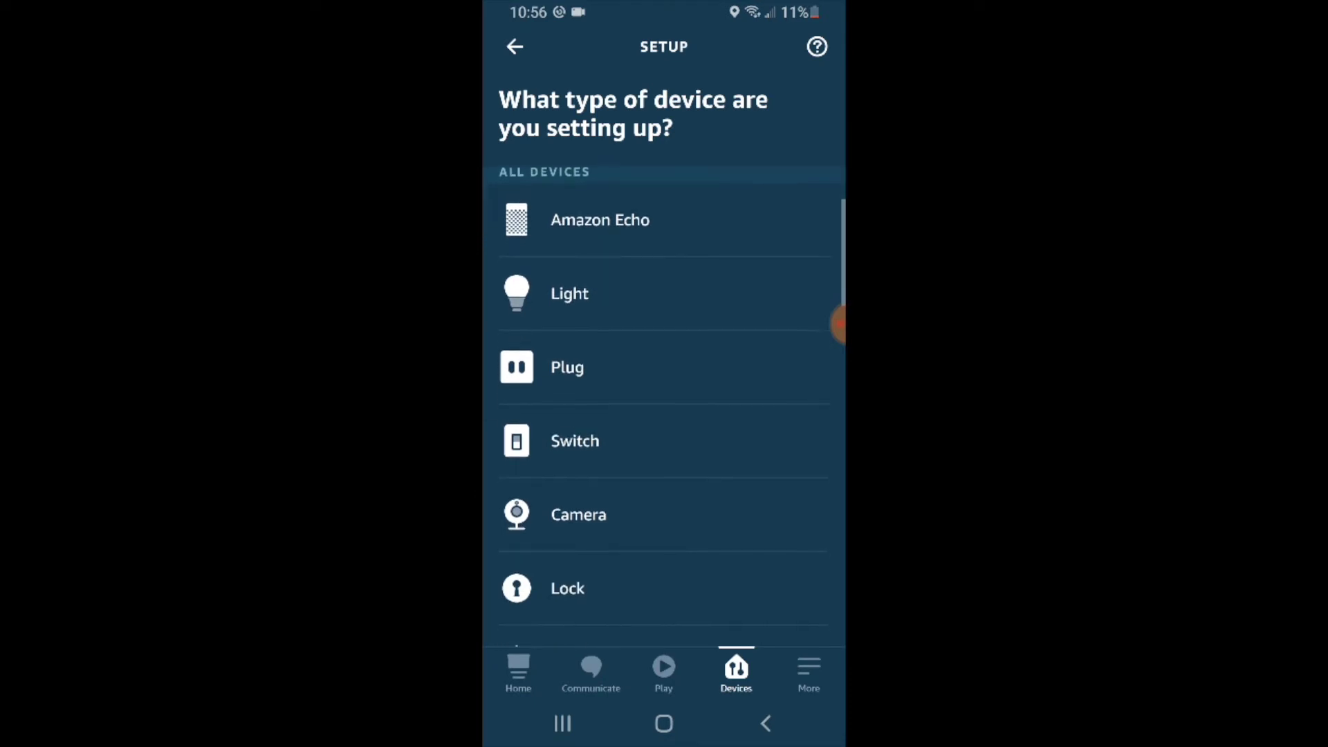
# - Choose Switch as the device type and TP-LINK Kasa as the brand
pyautogui.click(663, 441)
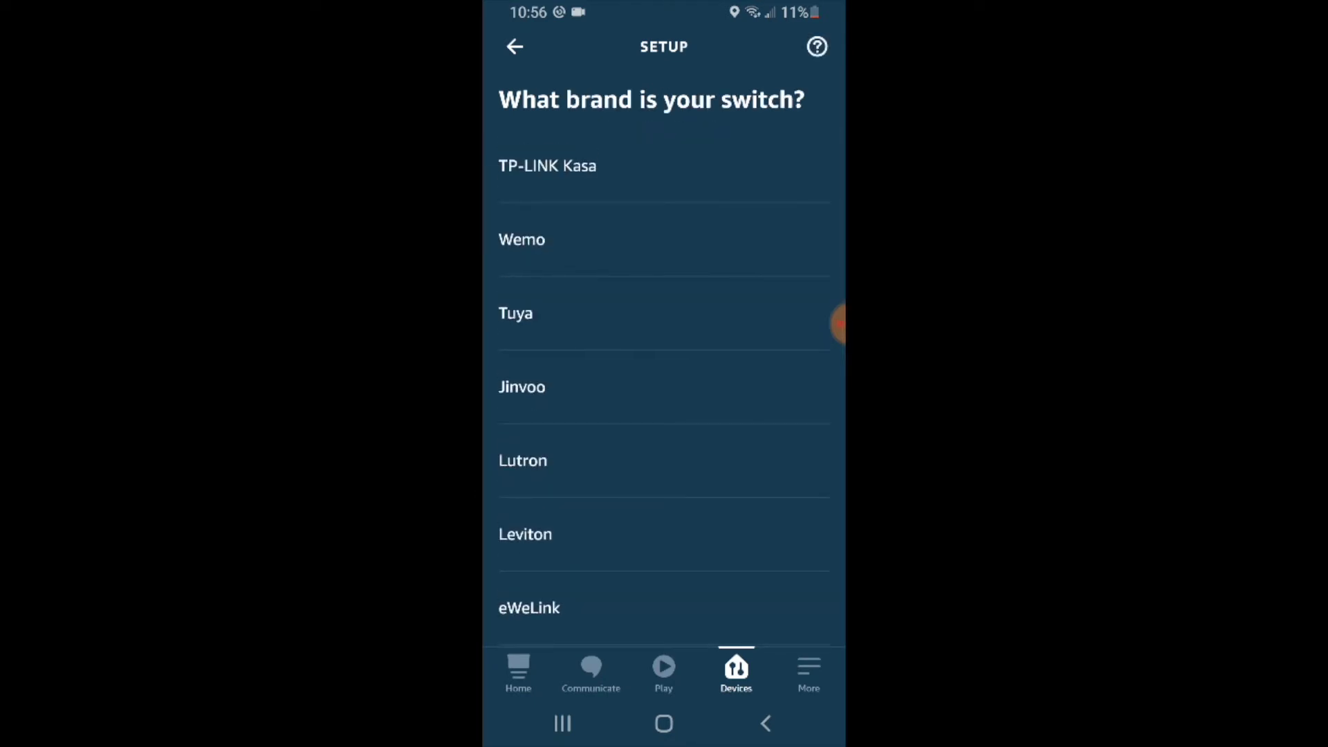
pyautogui.click(516, 46)
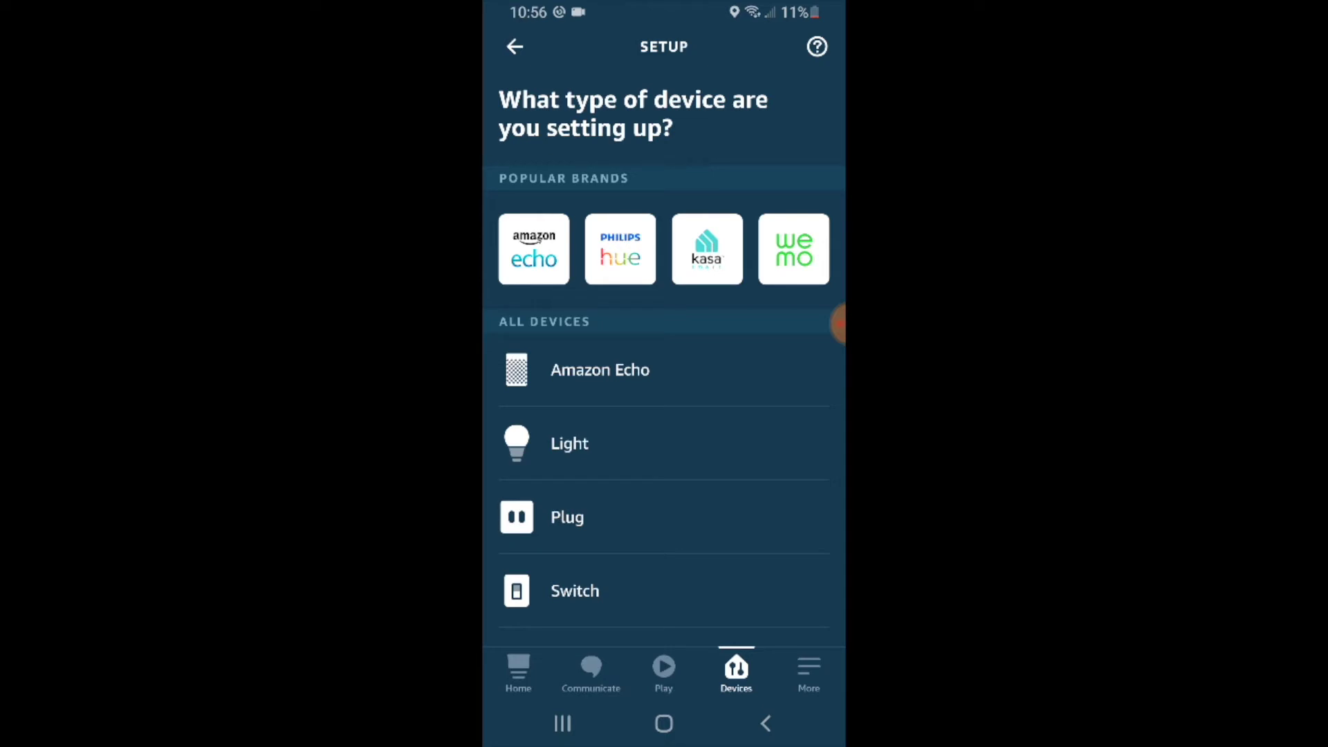
pyautogui.click(707, 249)
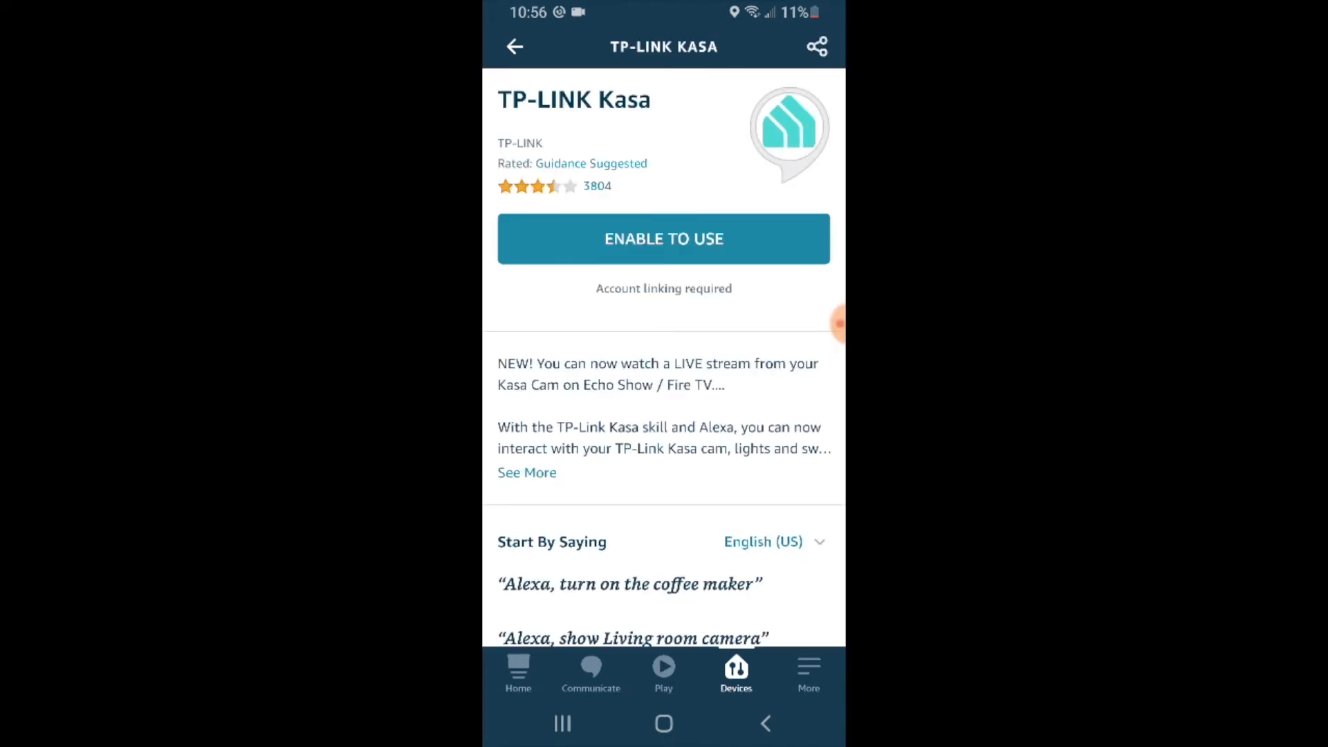
pyautogui.scroll(-3, 664, 416)
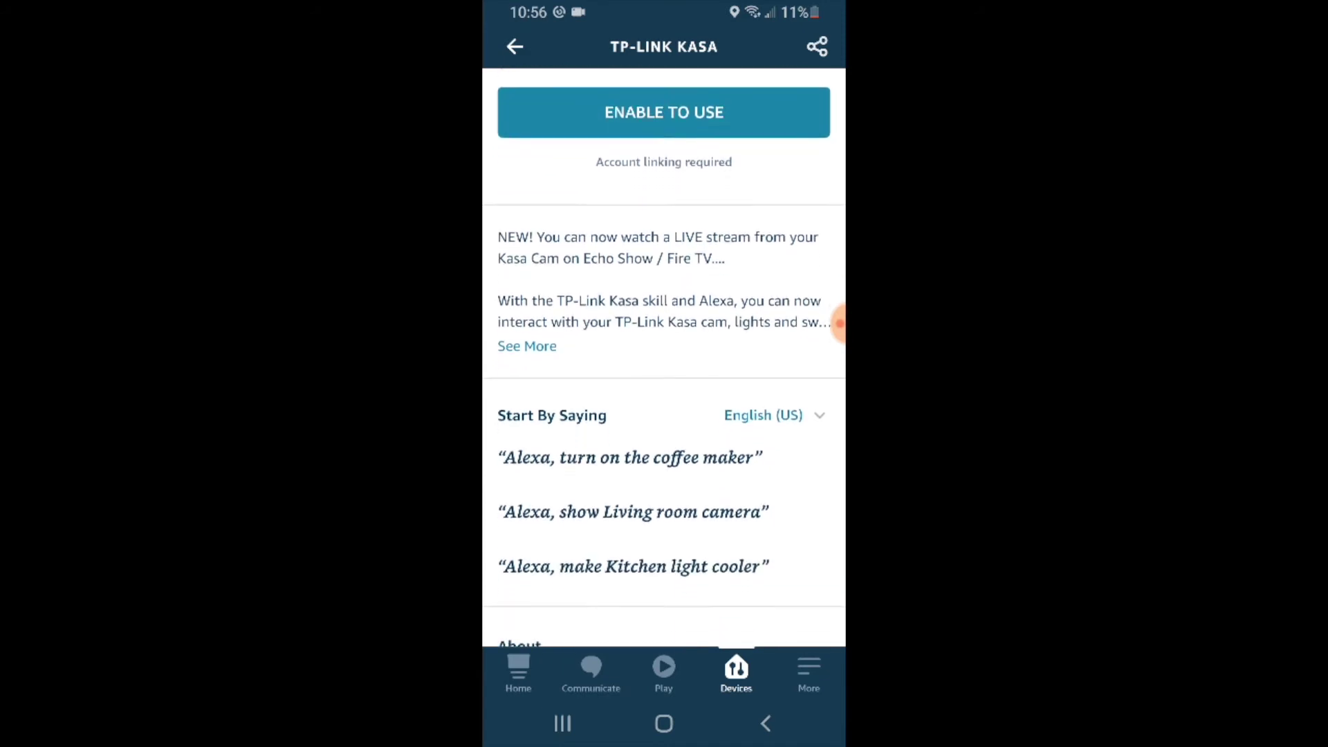
pyautogui.scroll(-3, 664, 415)
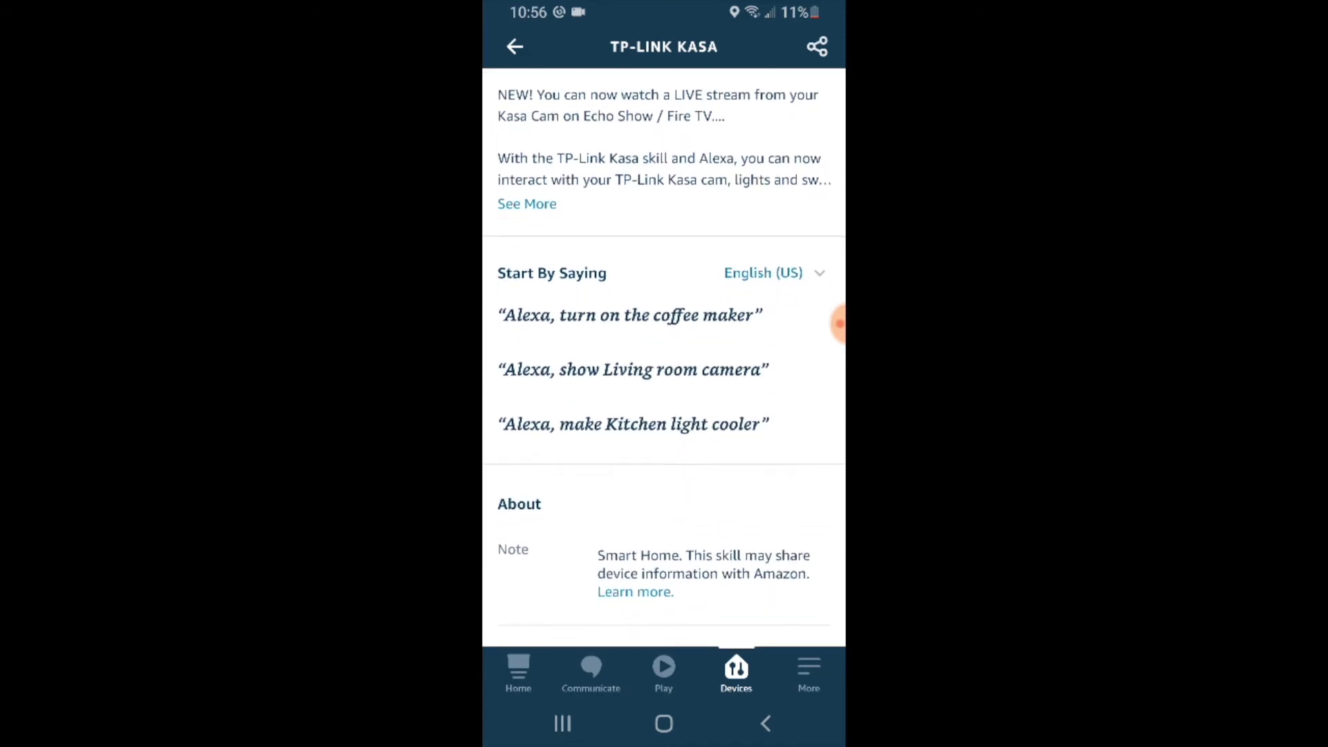
pyautogui.scroll(-3, 664, 415)
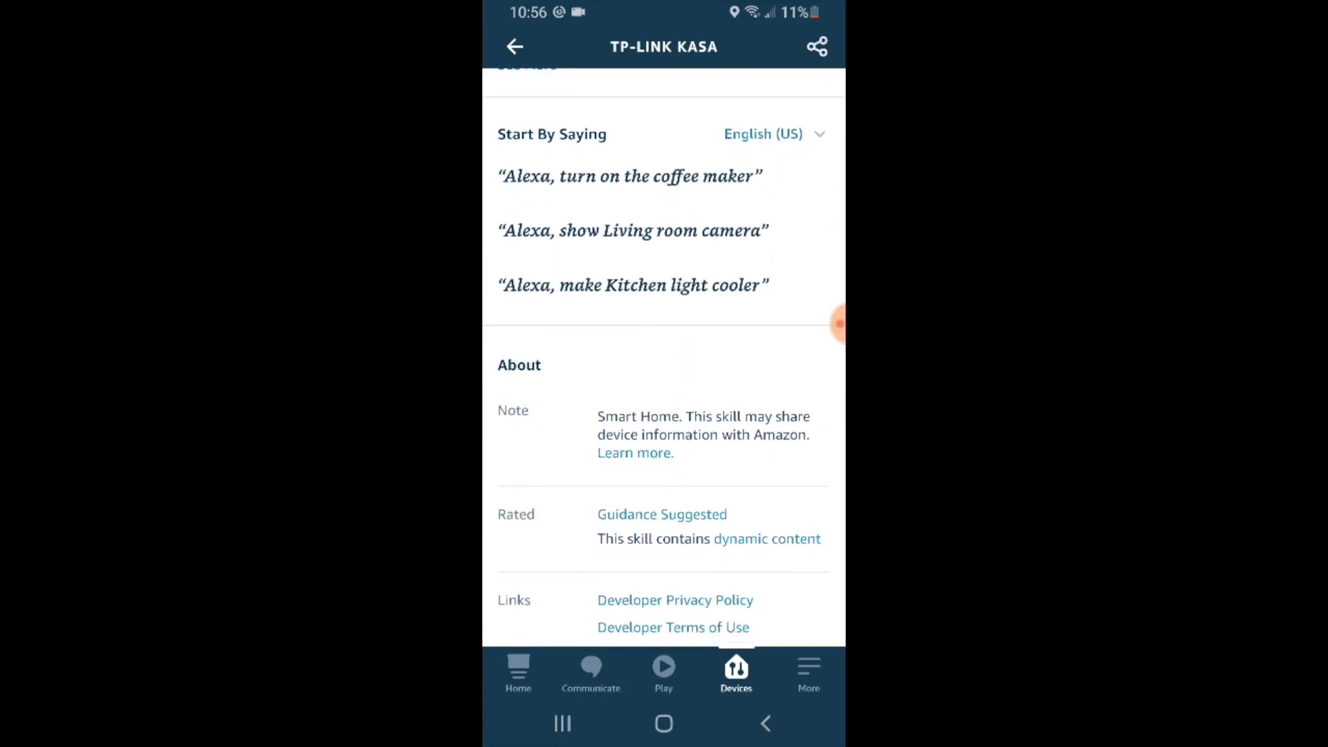
pyautogui.scroll(-3, 664, 415)
pyautogui.scroll(-3, 664, 415)
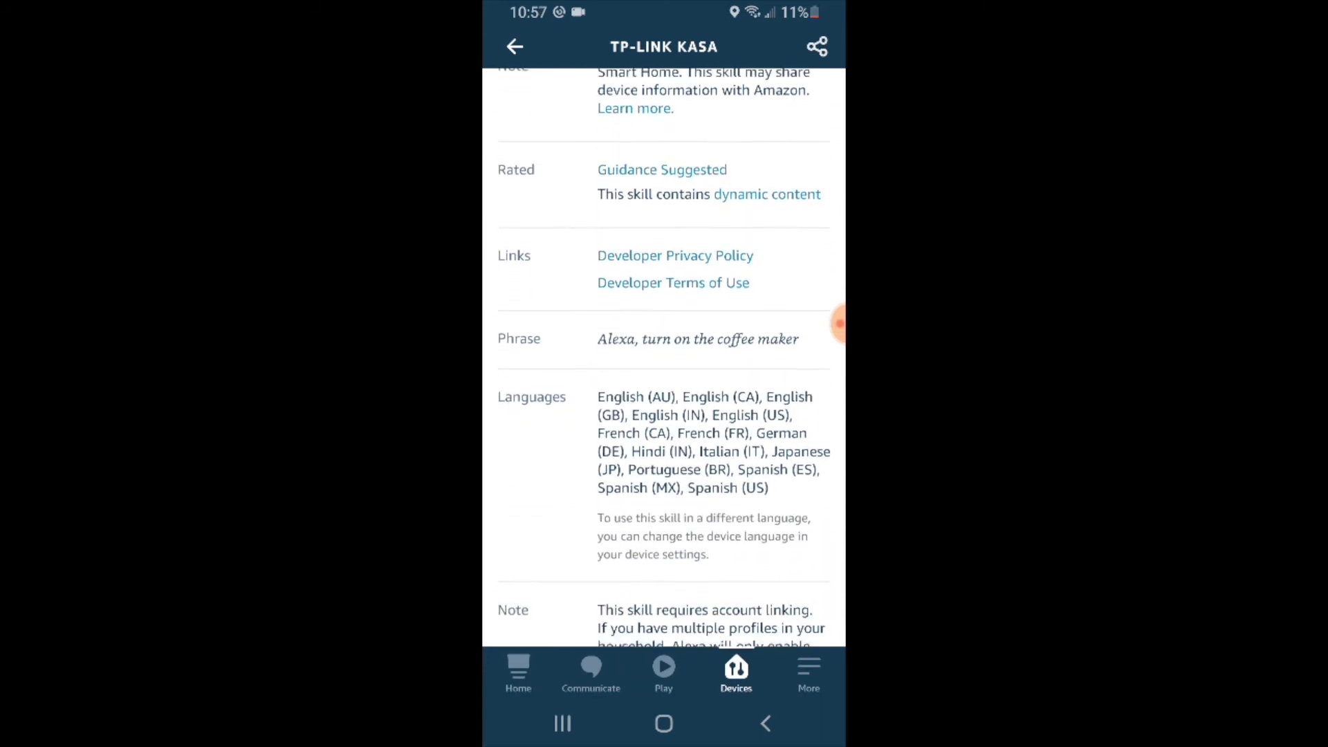
pyautogui.scroll(-1, 664, 416)
pyautogui.scroll(3, 664, 415)
pyautogui.scroll(3, 663, 415)
pyautogui.scroll(2, 664, 415)
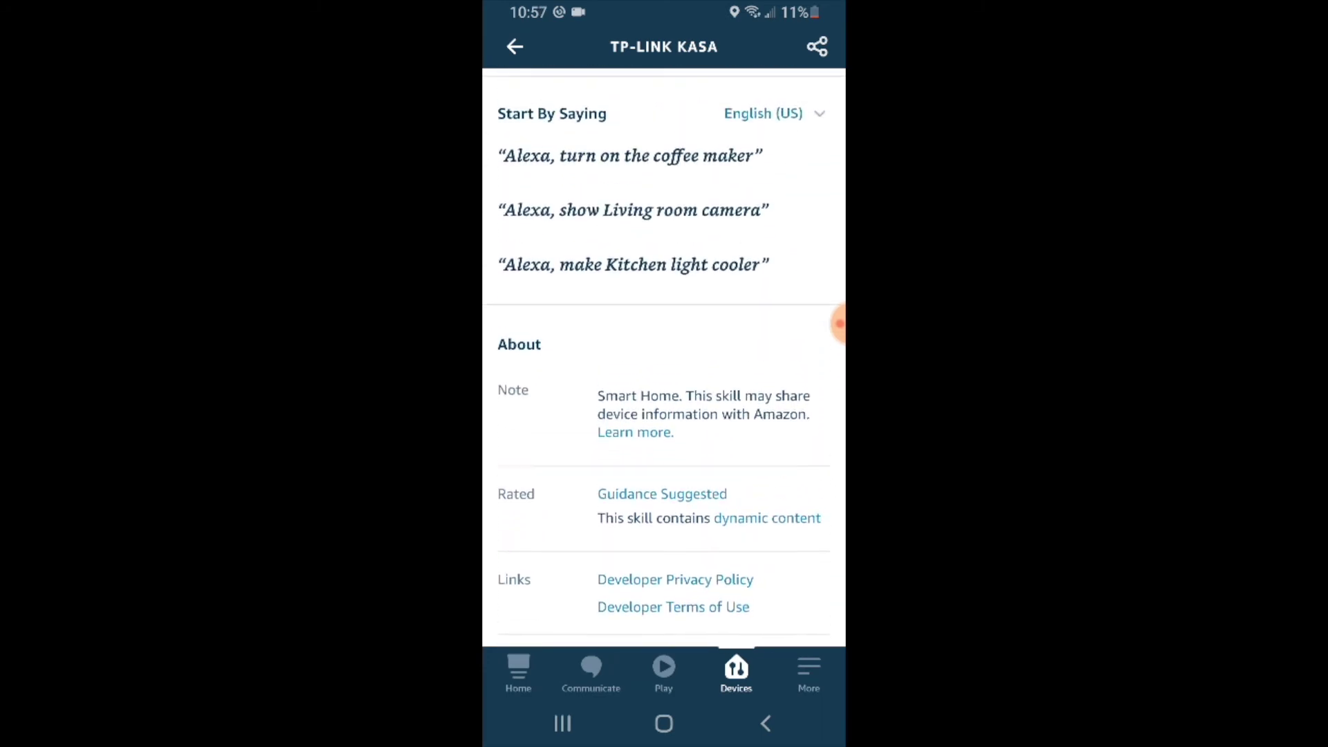
pyautogui.scroll(3, 663, 415)
pyautogui.scroll(3, 663, 415)
pyautogui.scroll(3, 664, 415)
pyautogui.scroll(1, 664, 415)
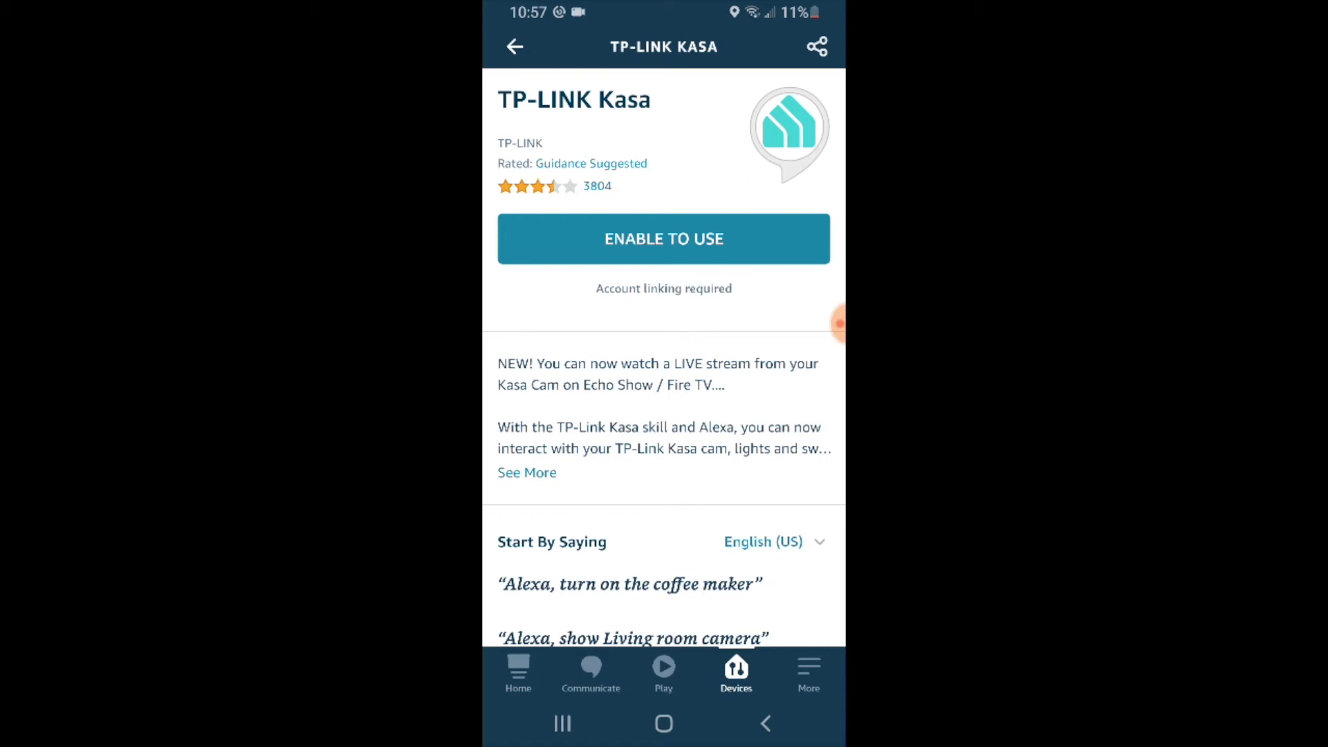
# - Enable the TP-LINK Kasa skill, link the Kasa account, and dismiss the confirmation
pyautogui.click(664, 239)
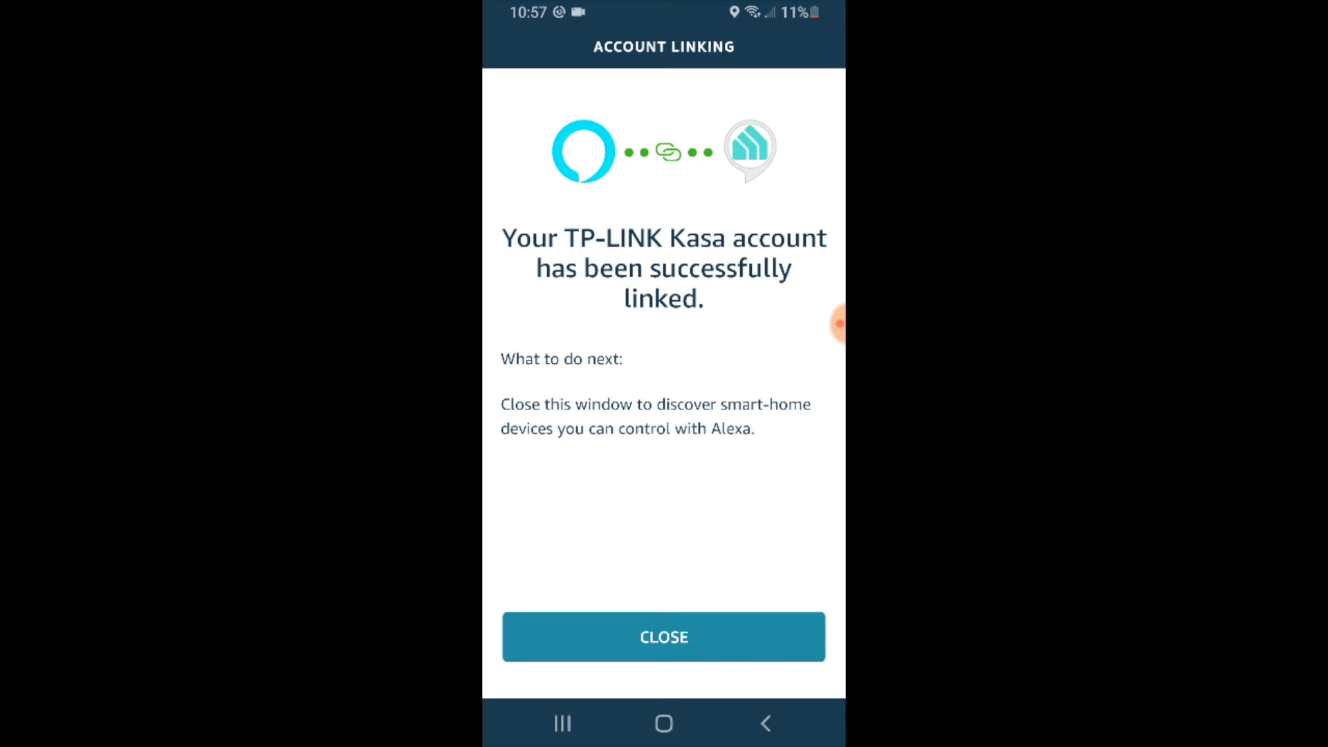
pyautogui.click(664, 635)
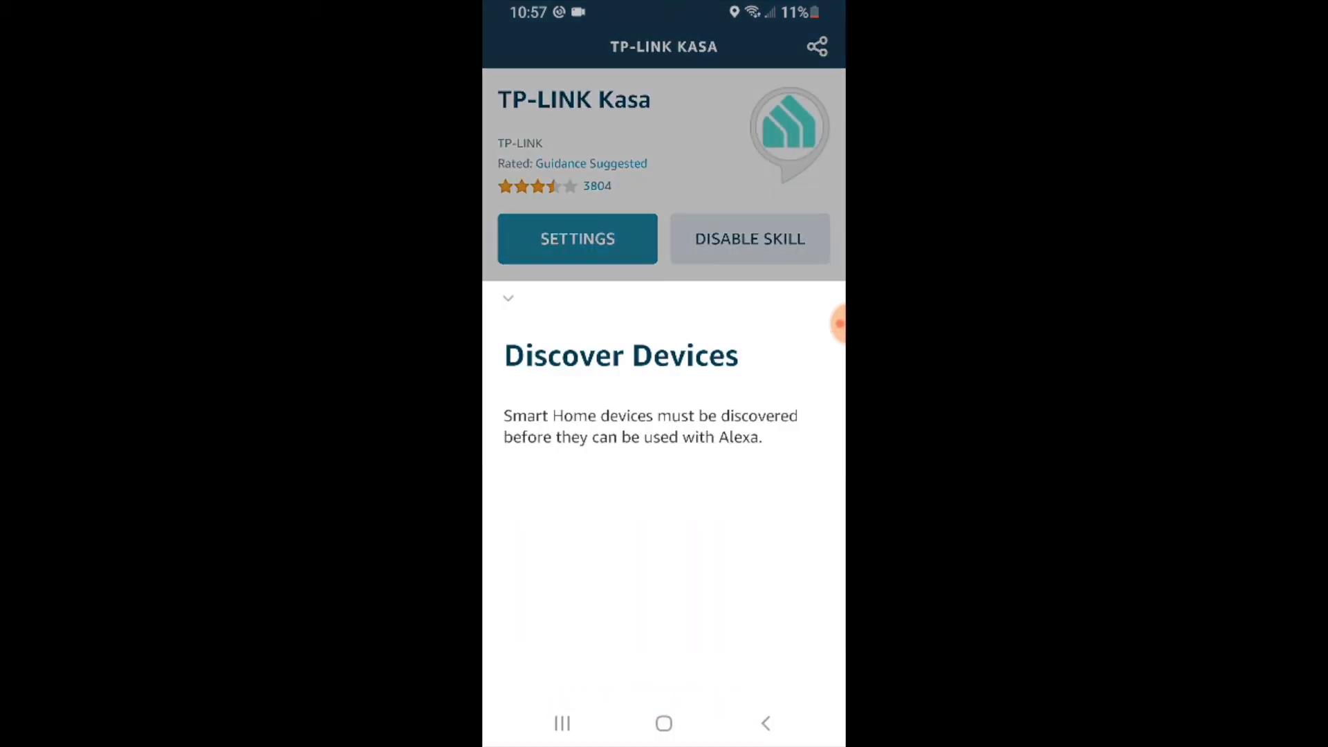
# - Run device discovery to find the TP-LINK Kasa switch 'family room'
pyautogui.click(664, 651)
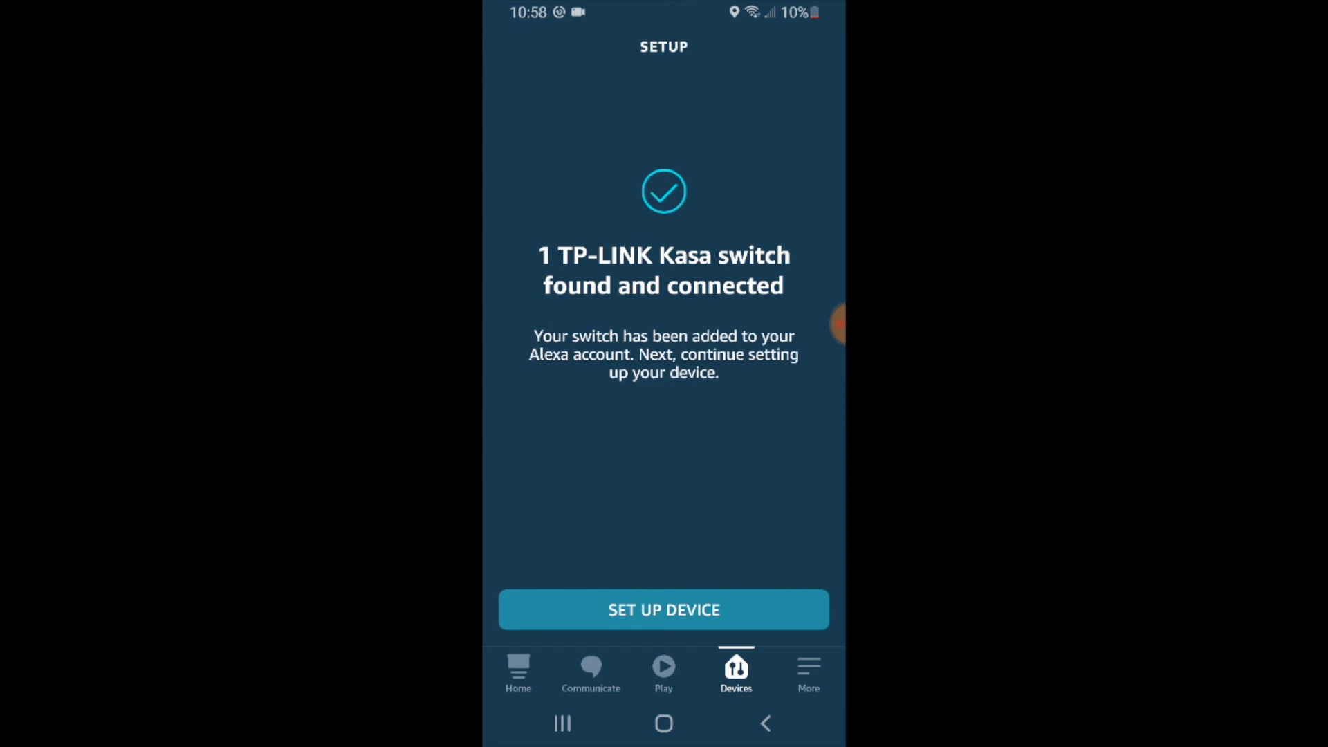
# - Set up the 'family room' switch without adding it to a group
pyautogui.click(663, 609)
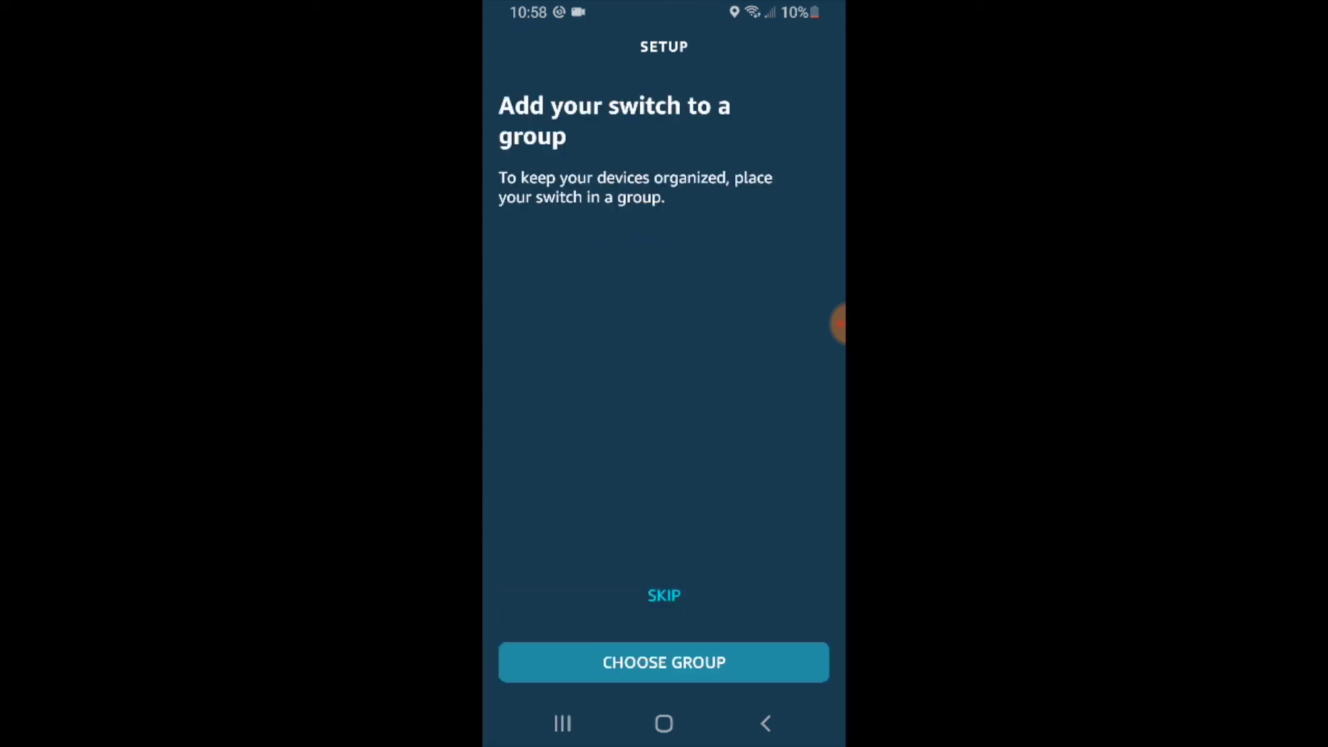
pyautogui.click(664, 595)
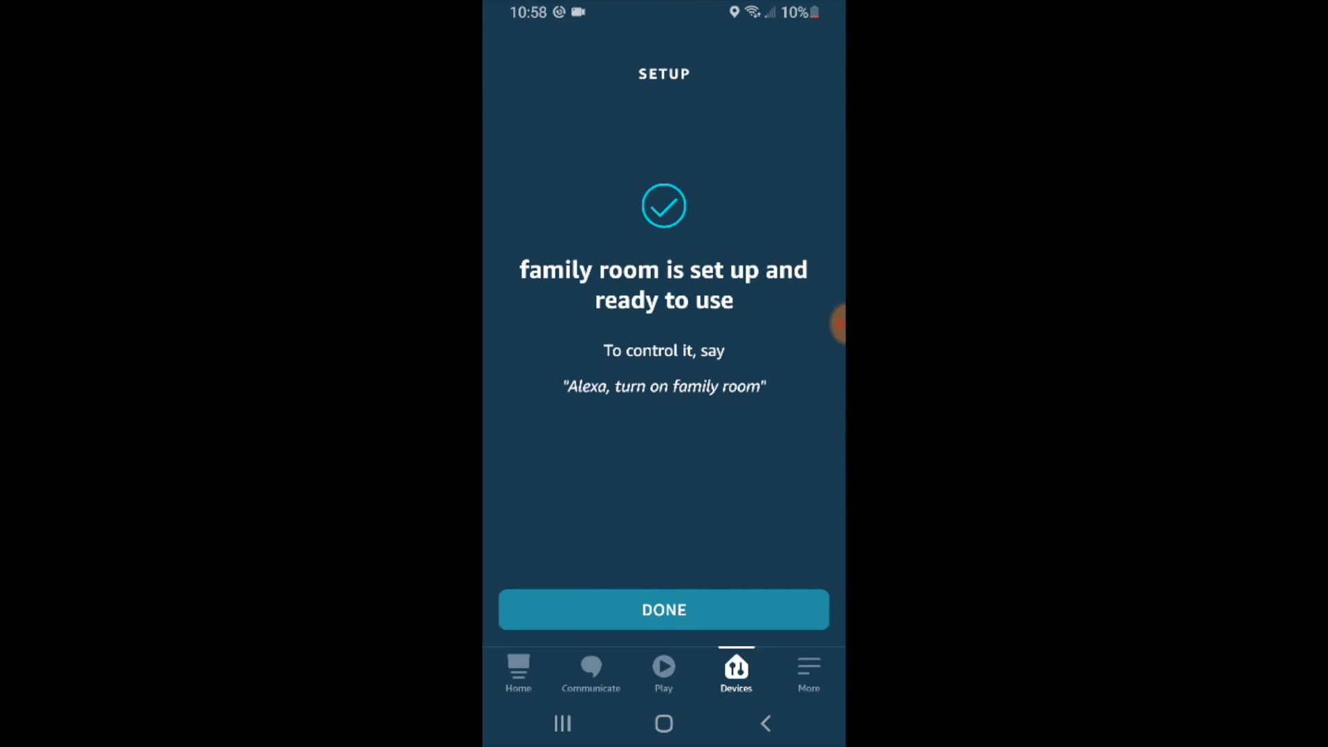